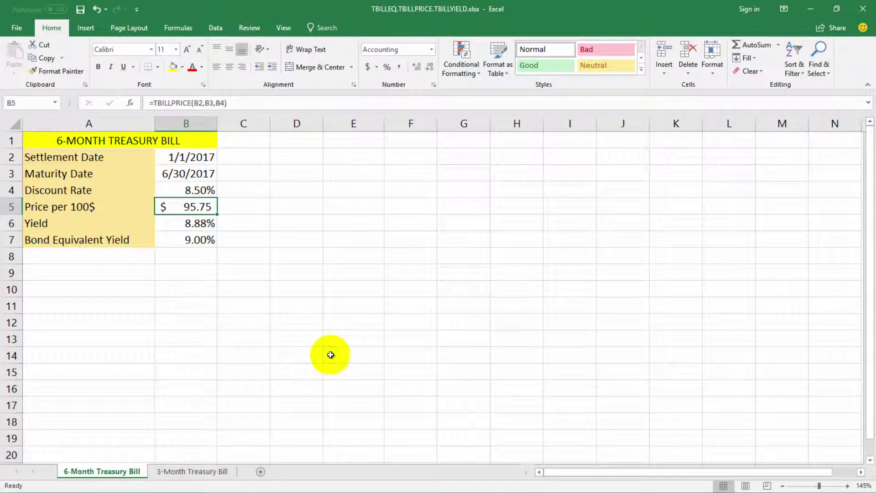
Select empty cell E14 on the finished 6-Month Treasury Bill sheet.
left_click(330, 355)
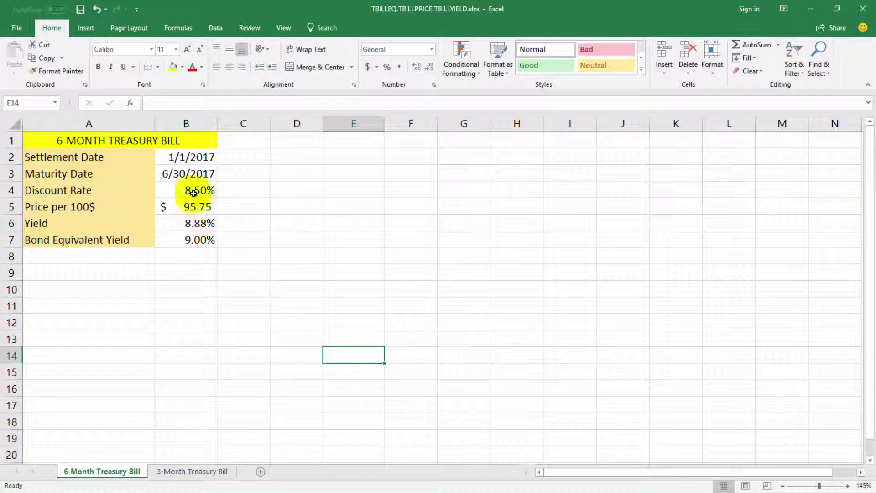
left_click(182, 171)
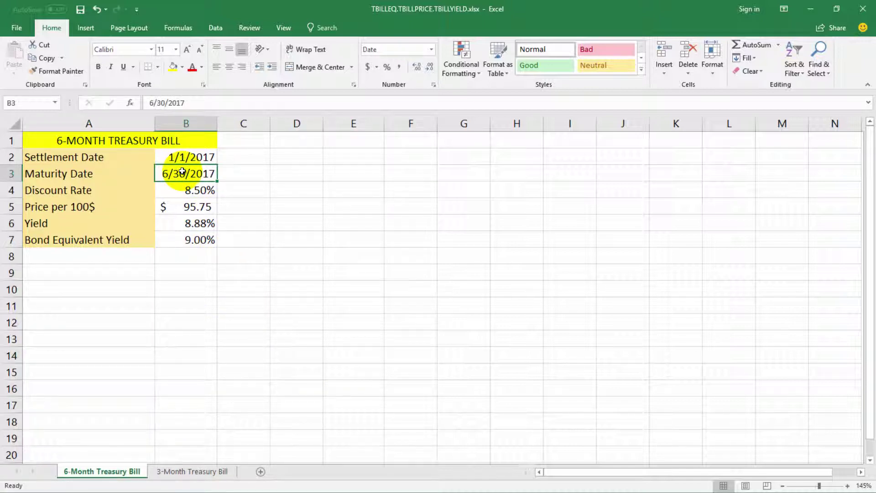
left_click(183, 156)
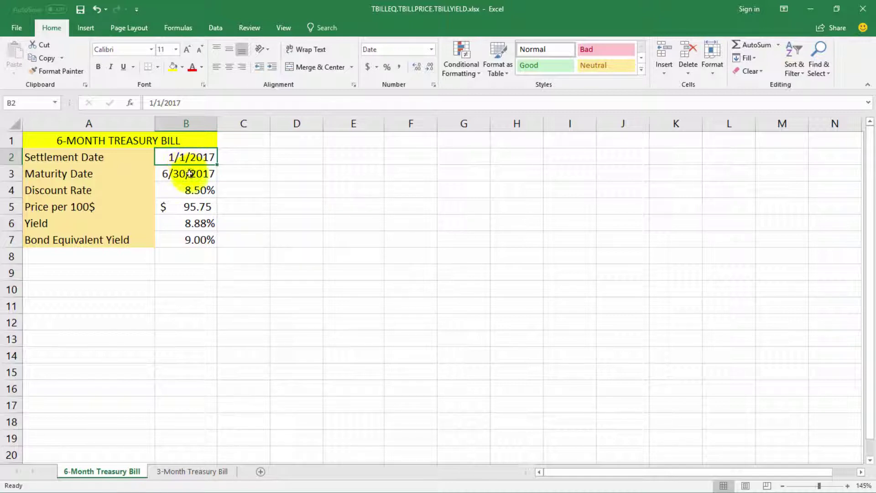
left_click(188, 173)
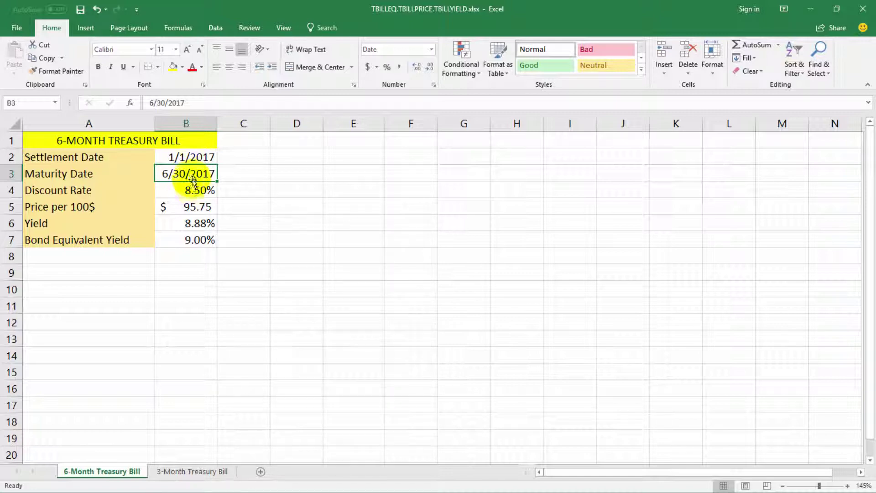
left_click(195, 190)
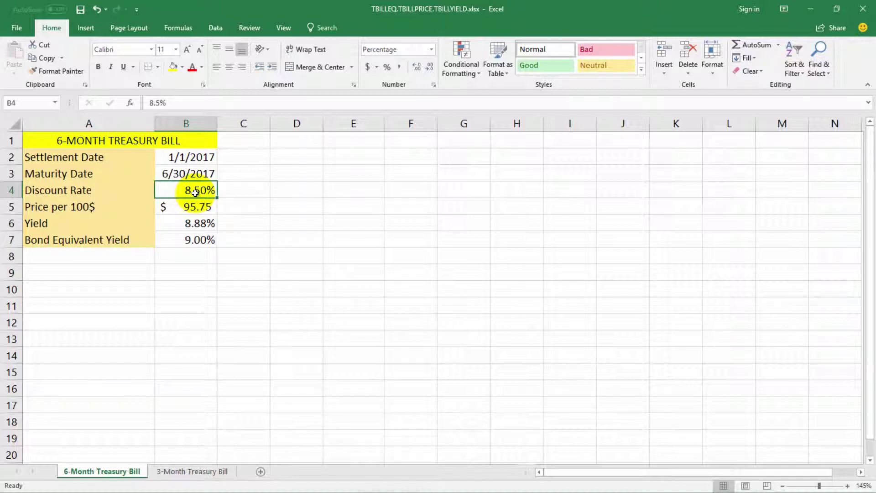
Inspect the TBILLPRICE and TBILLYIELD formulas in B5 and B6, then go to the 3-Month Treasury Bill sheet.
left_click(173, 211)
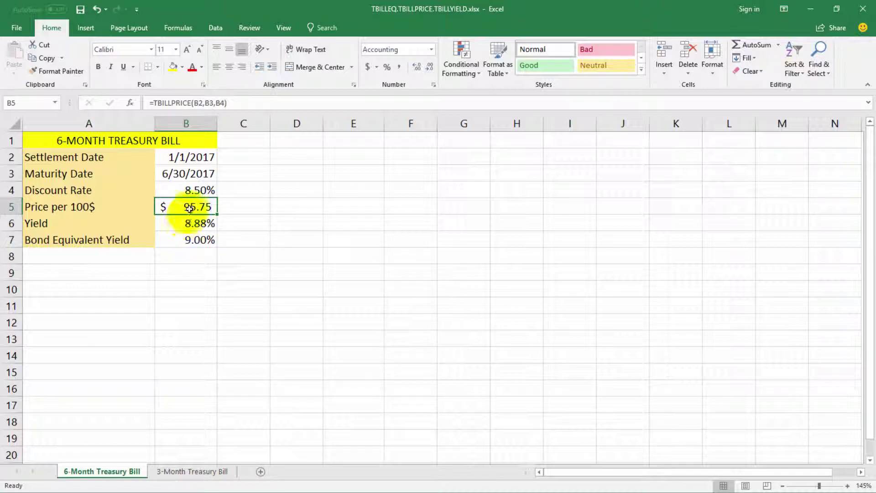
left_click(186, 190)
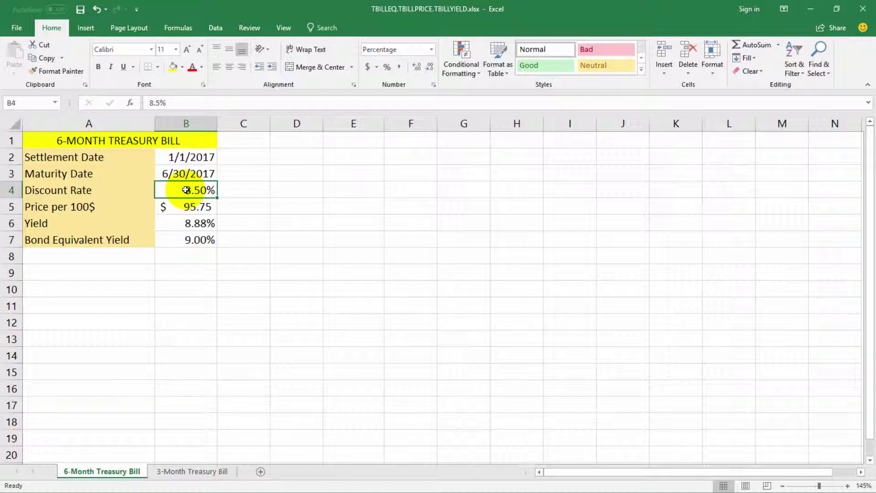
left_click(207, 223)
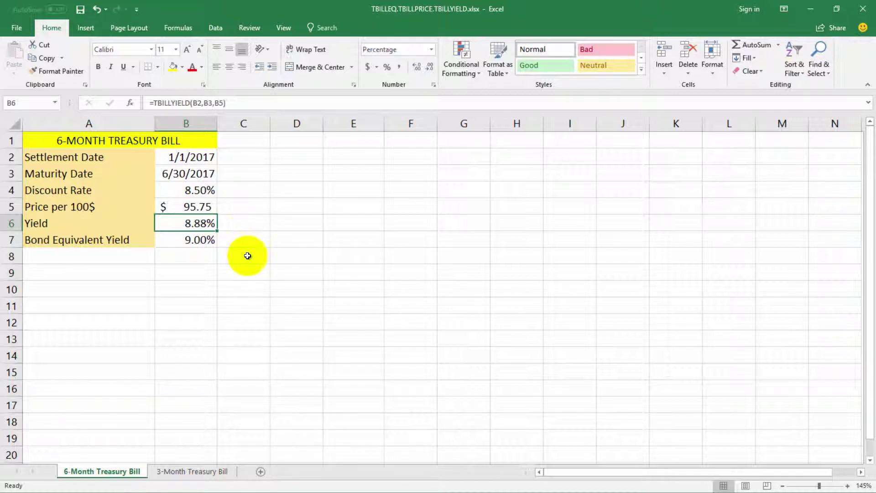
left_click(183, 473)
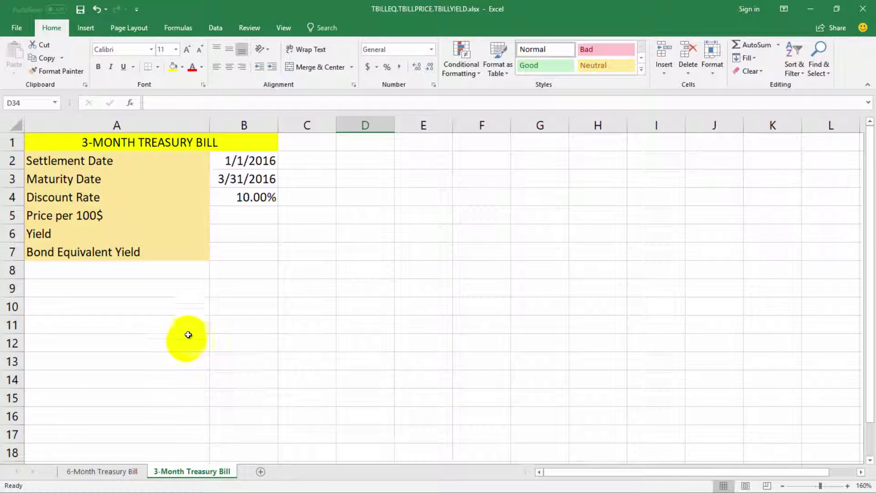
left_click(244, 197)
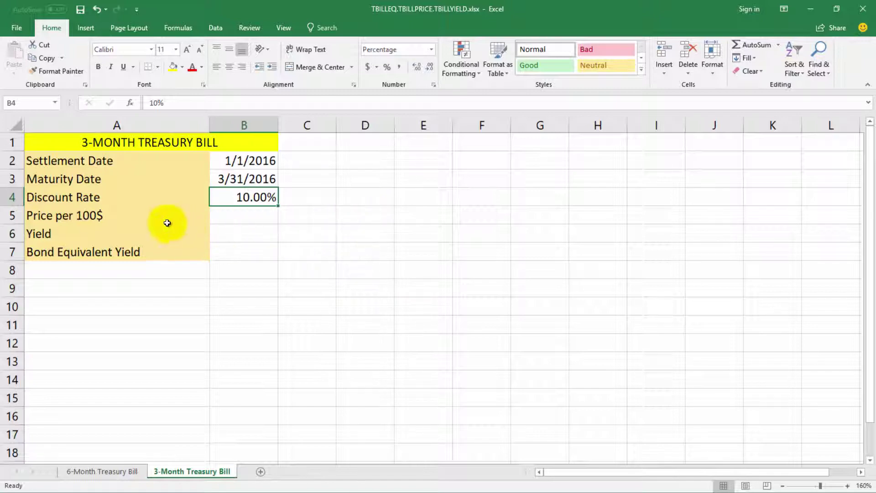
left_click(82, 216)
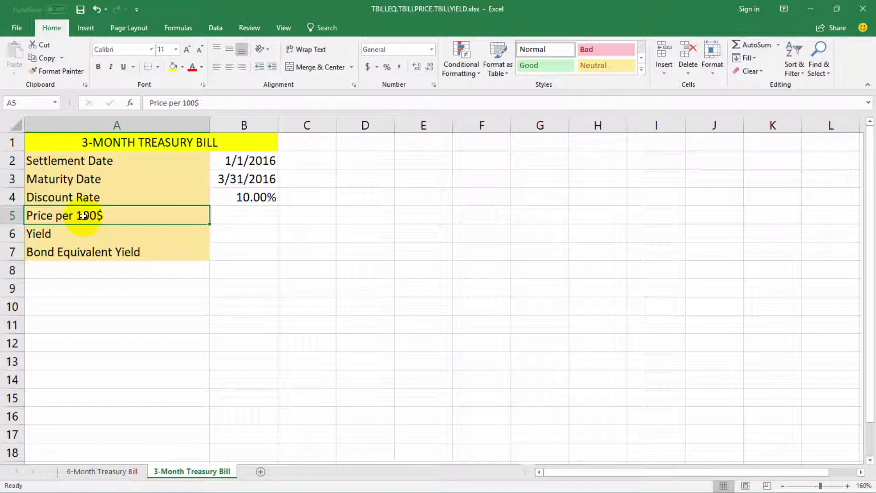
left_click(98, 253)
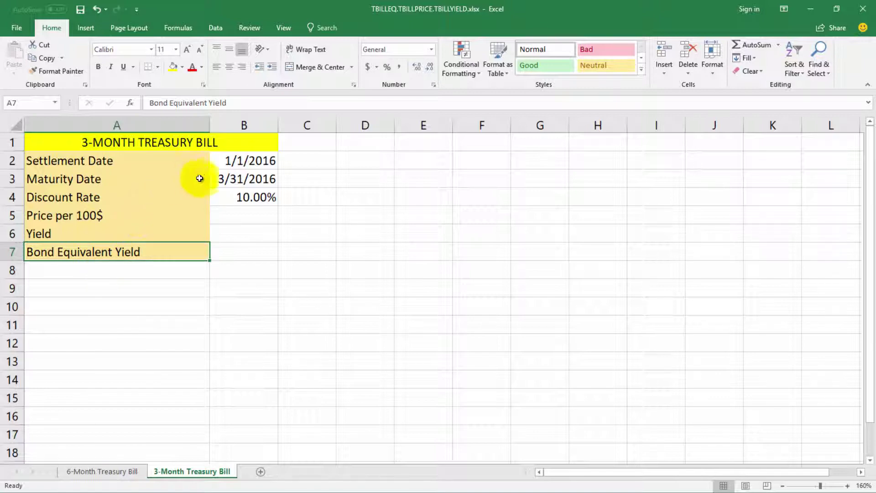
left_click(257, 160)
left_click(255, 179)
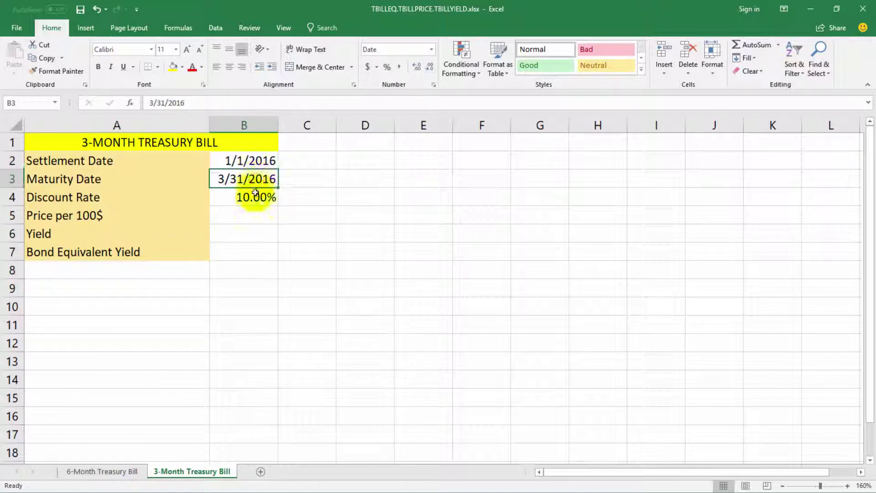
left_click(254, 199)
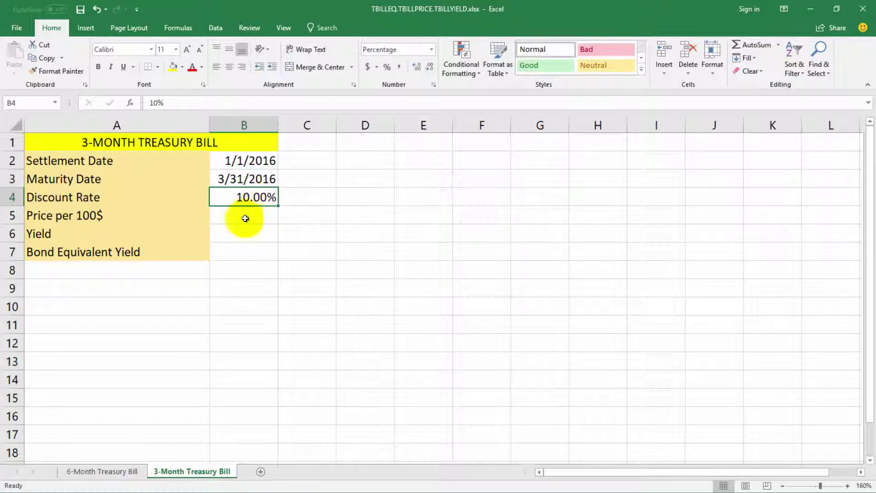
left_click(242, 218)
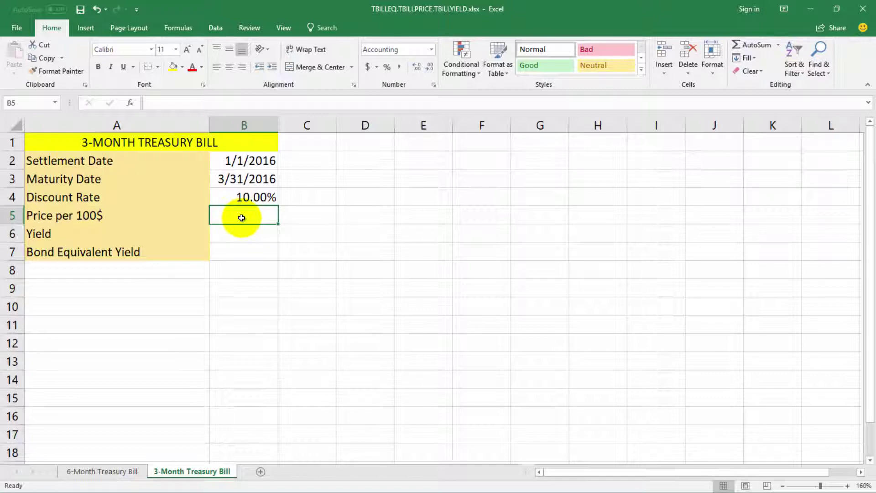
Enter =TBILLPRICE(B2,B3,B4) in B5 to get the $97.50 price.
type("=")
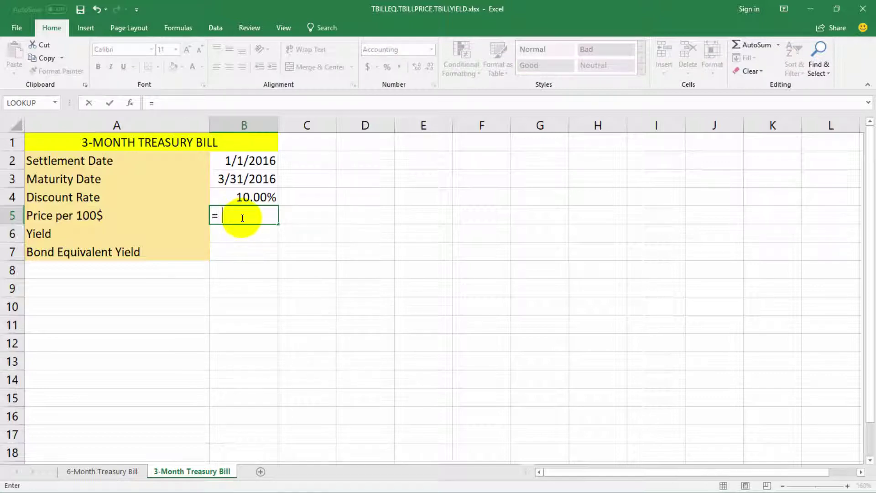
type("tbillp")
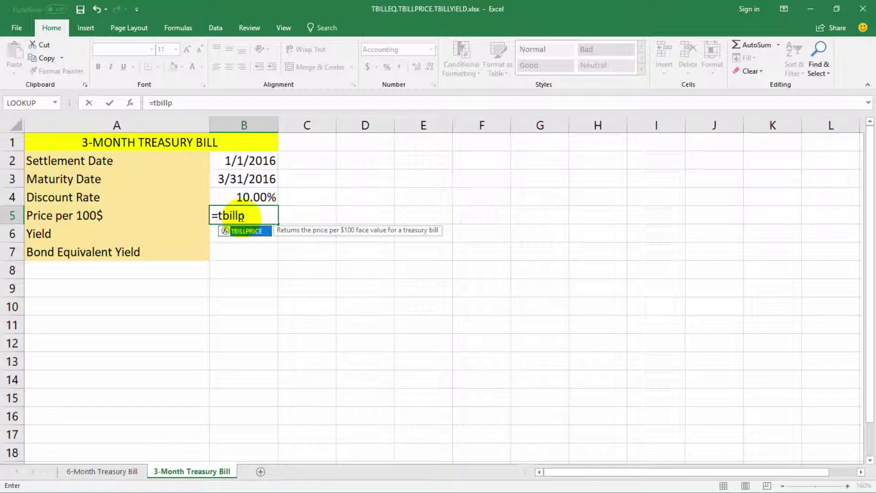
key("Tab")
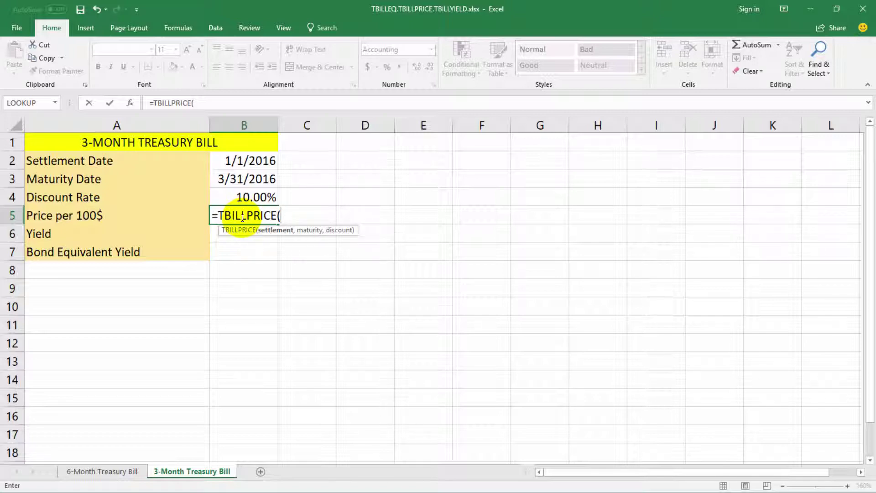
left_click(251, 161)
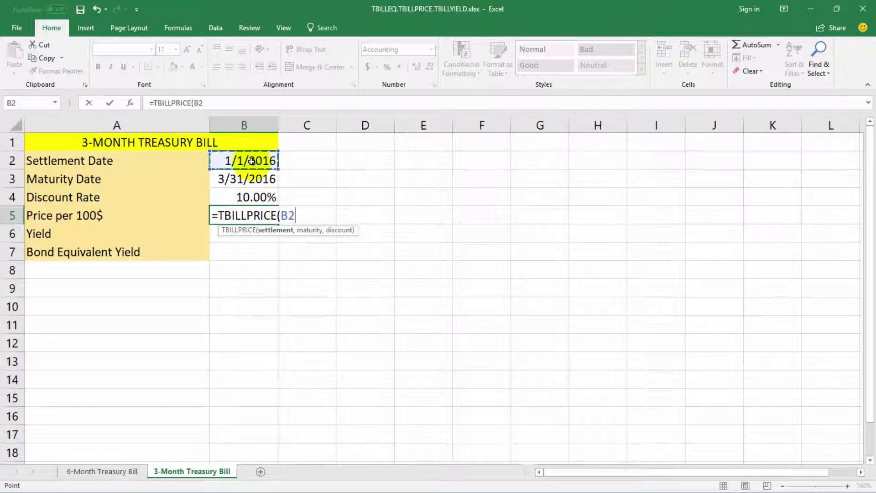
type(",")
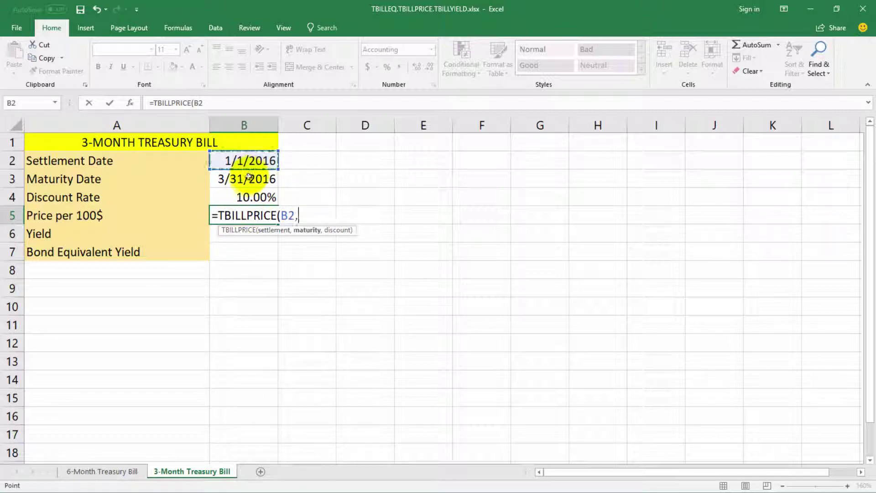
left_click(249, 178)
type(",")
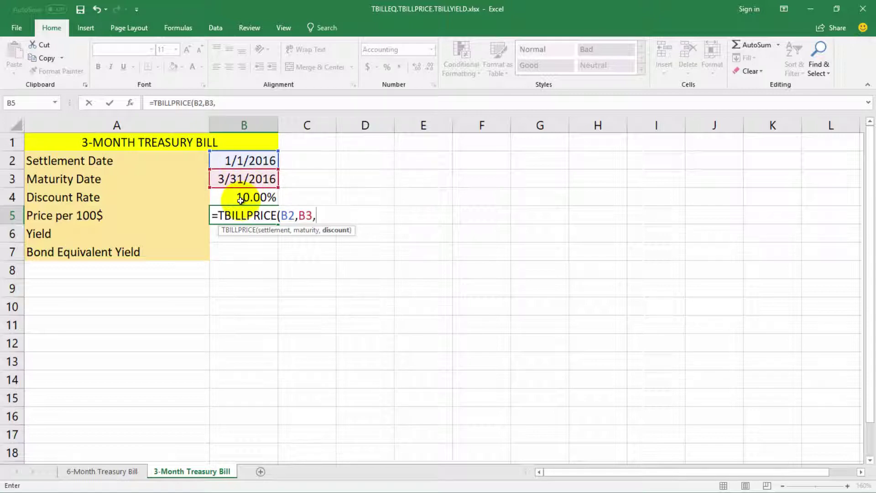
left_click(240, 198)
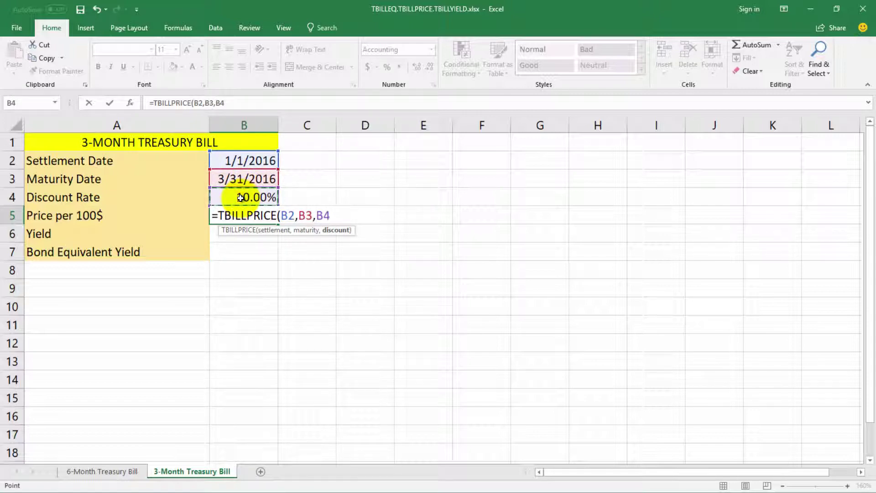
type(")")
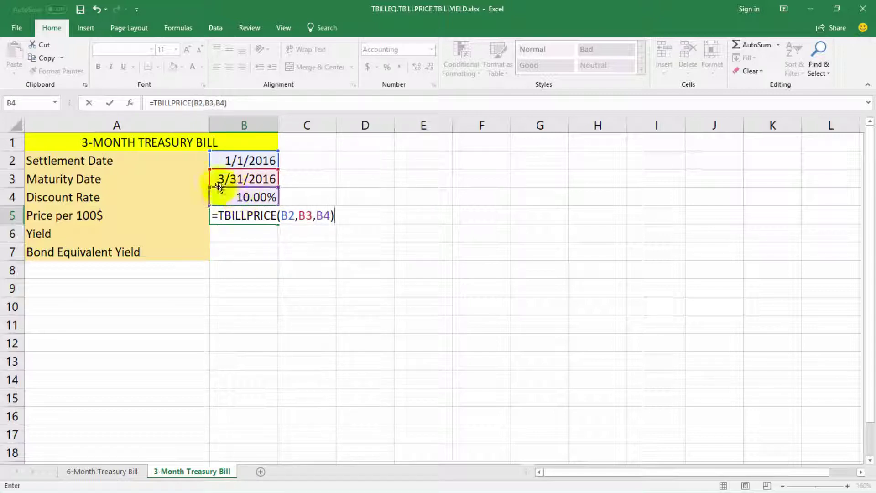
left_click(109, 104)
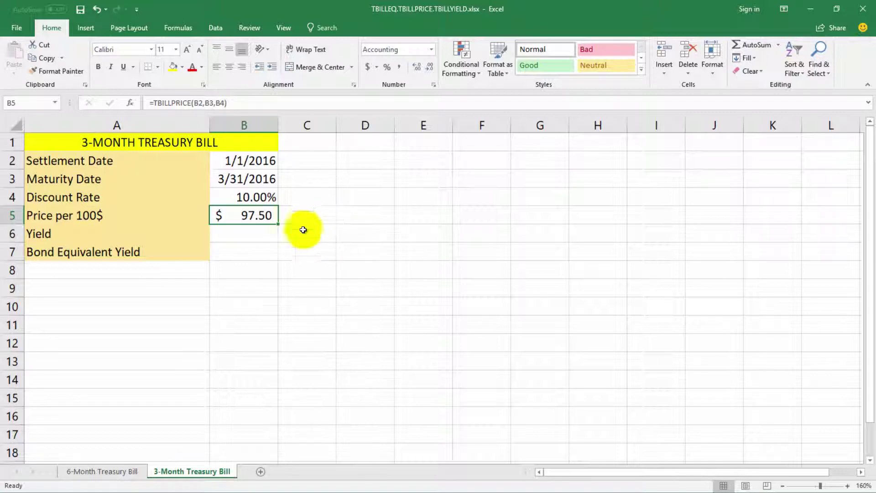
left_click(243, 236)
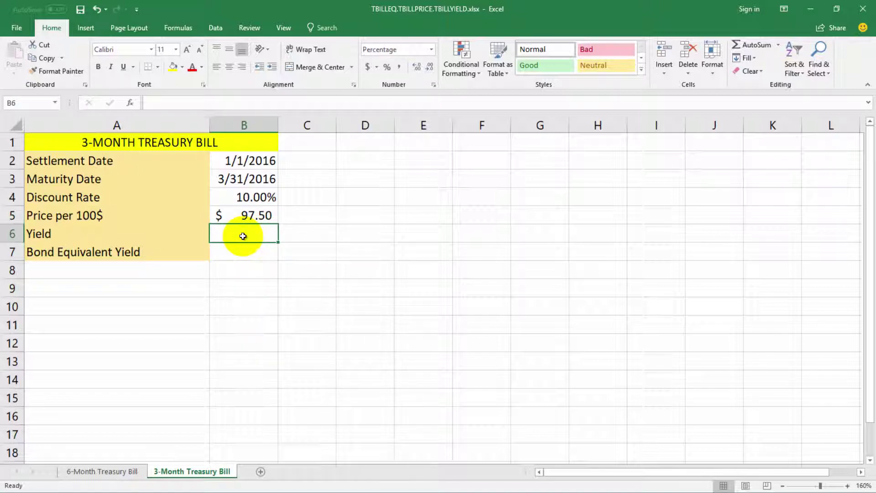
Enter =TBILLYIELD(B2,B3,B5) in B6, giving a 10.26% yield.
type("=tb")
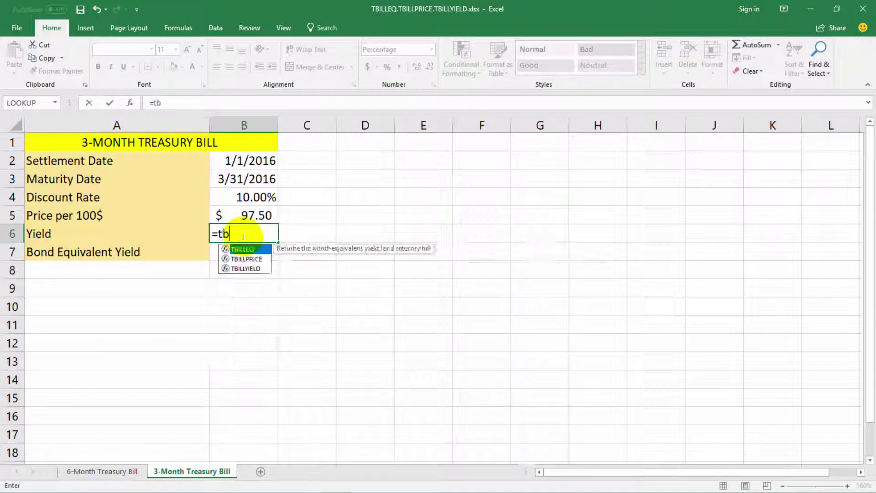
type("i")
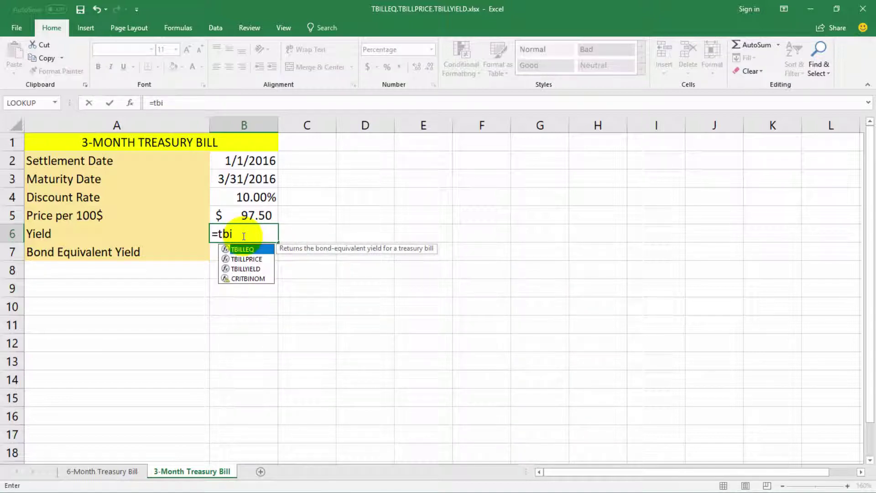
double_click(248, 269)
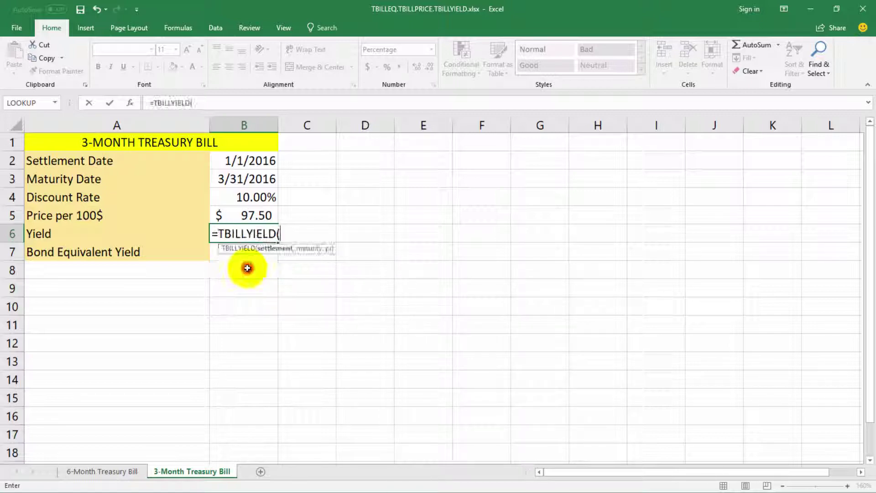
left_click(252, 161)
type(",")
left_click(252, 180)
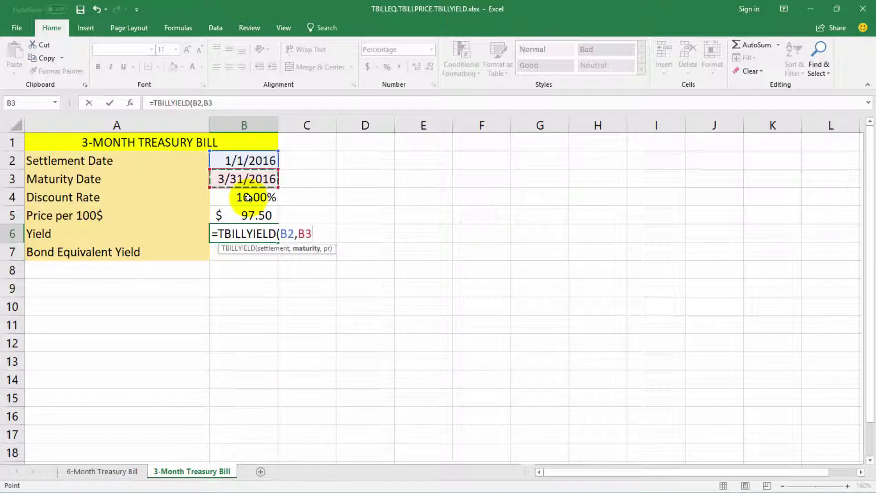
type(",")
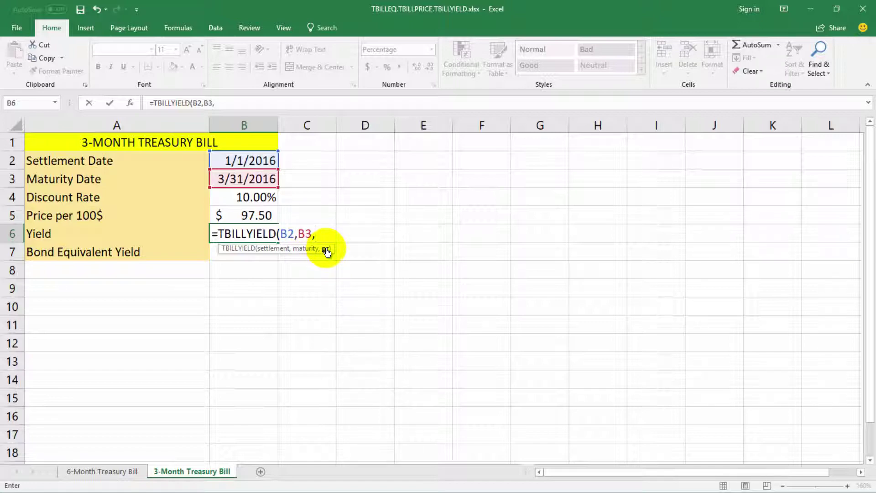
left_click(252, 216)
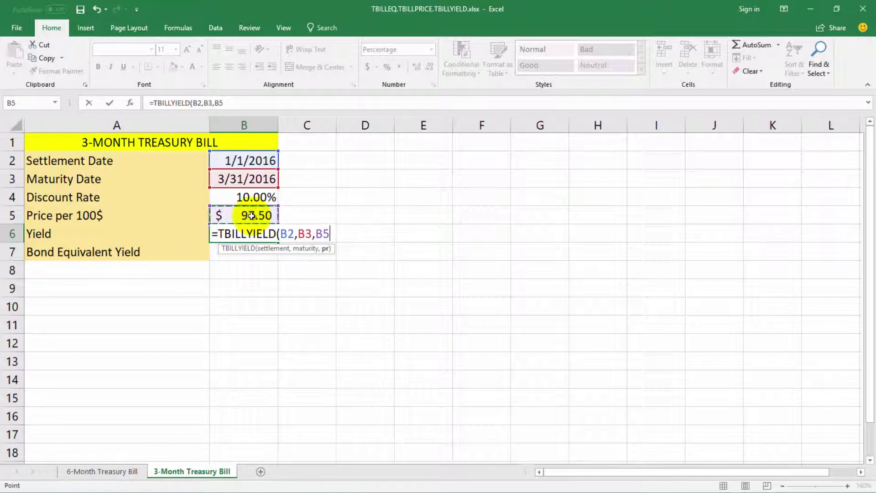
type(")")
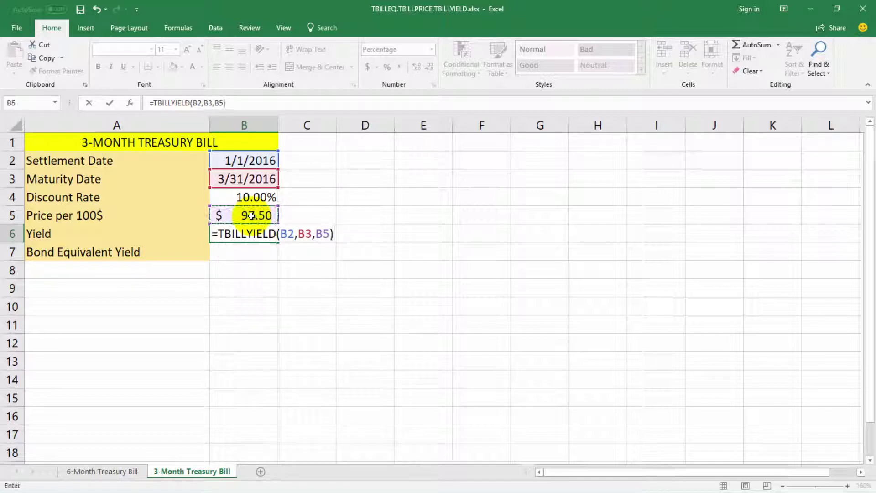
left_click(110, 103)
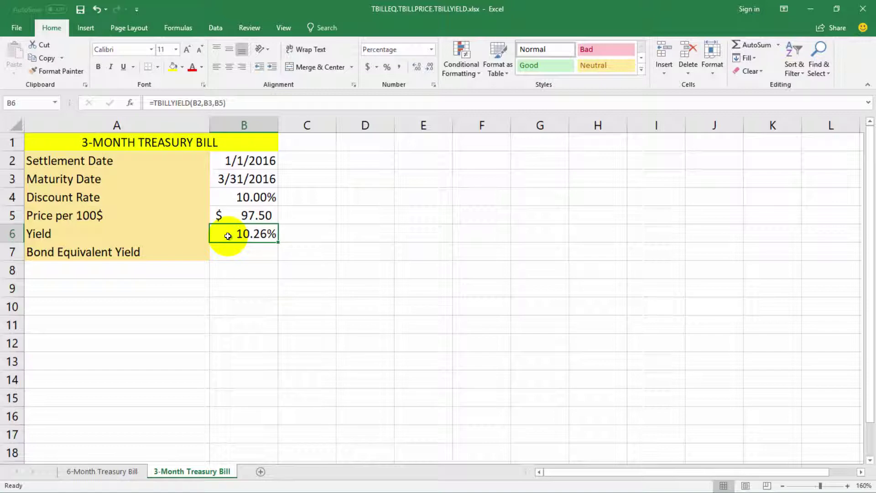
left_click_drag(228, 236, 240, 255)
Enter =TBILLEQ(B2,B3,B4) in B7 for a 10.40% bond equivalent yield.
left_click(240, 255)
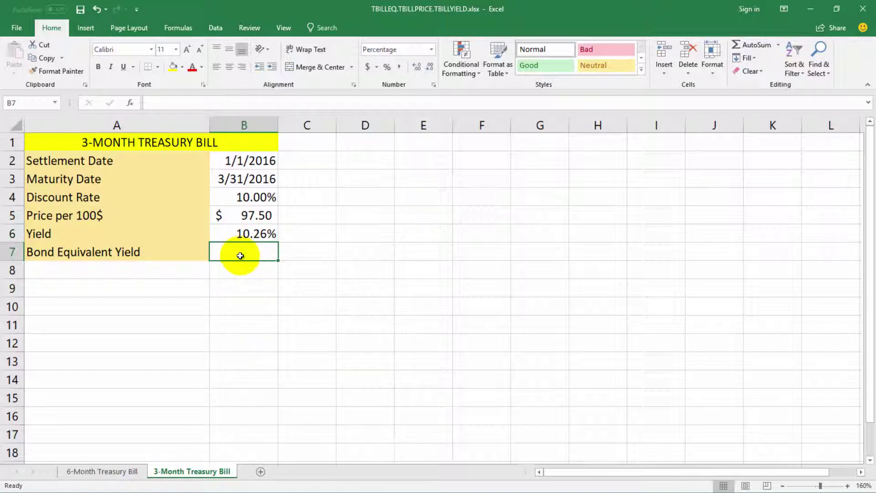
type("=tb")
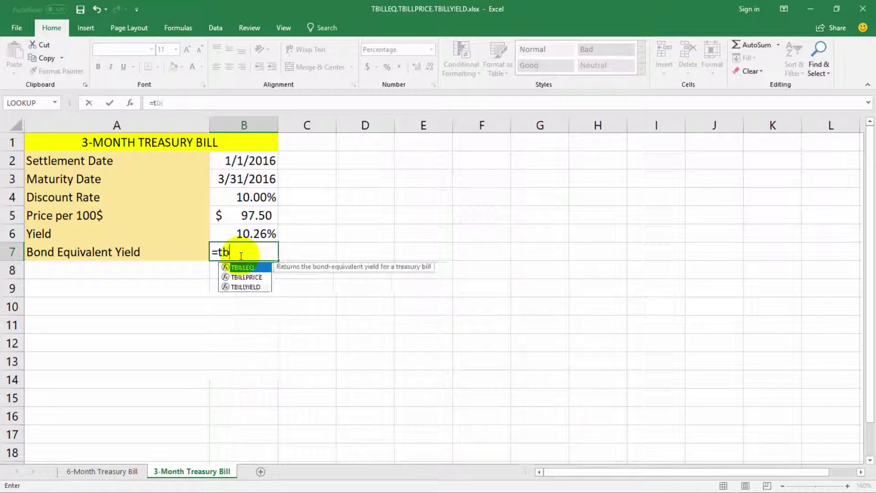
type("illeq")
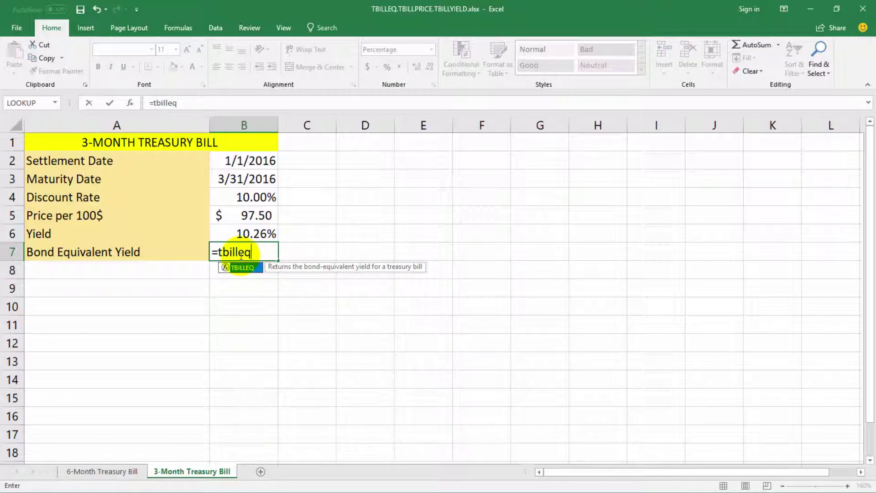
type("(")
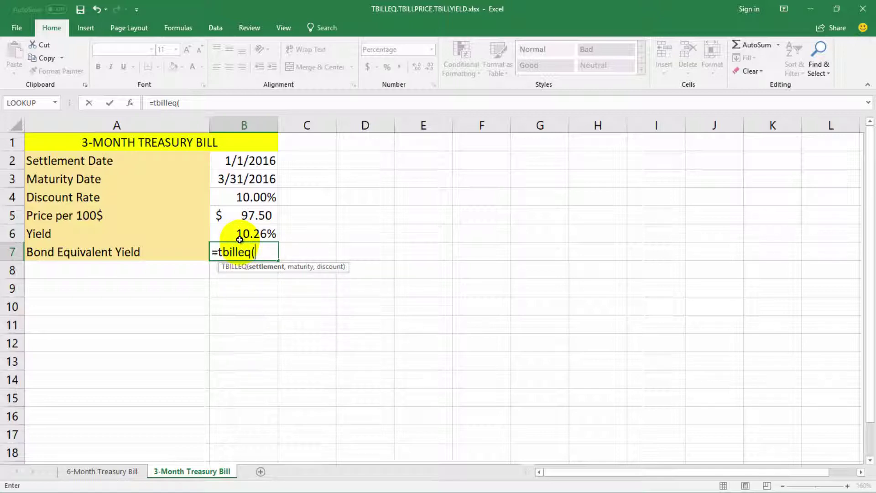
left_click(238, 157)
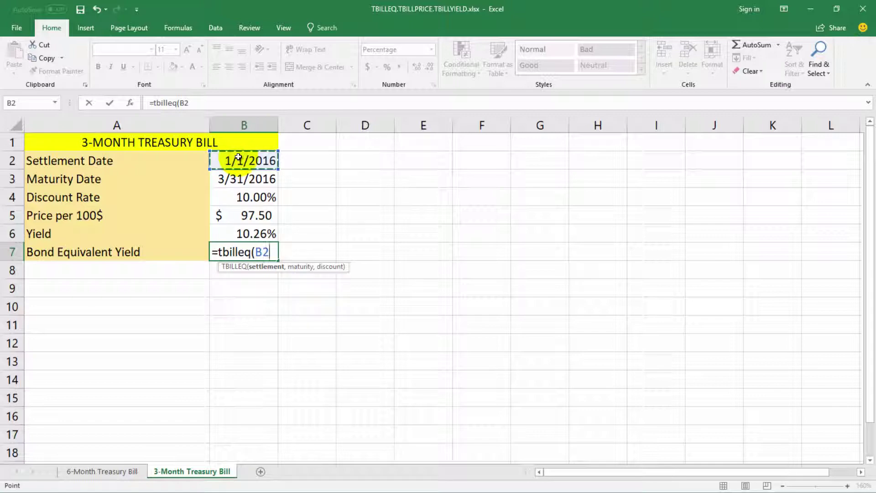
type(",")
left_click(236, 179)
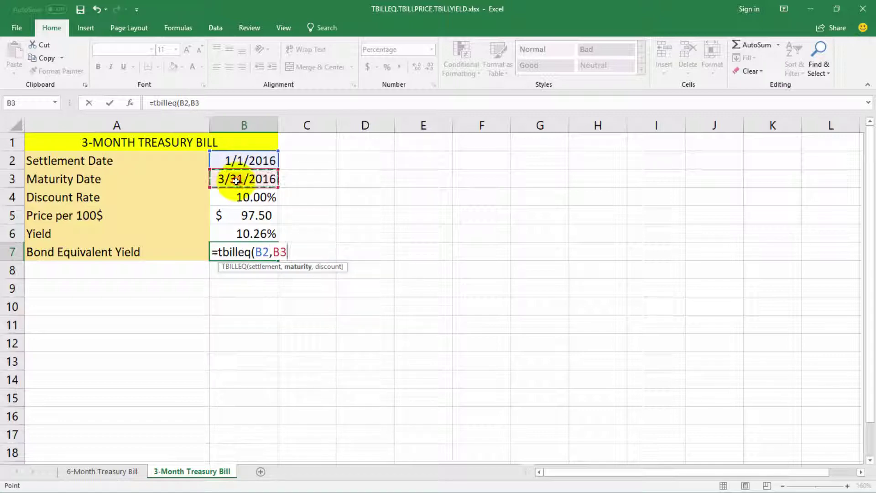
type(",")
left_click(237, 197)
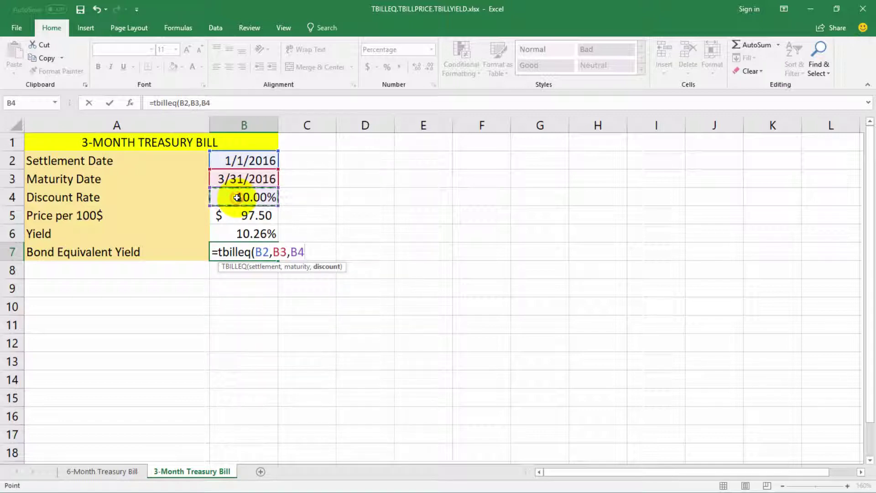
type(")")
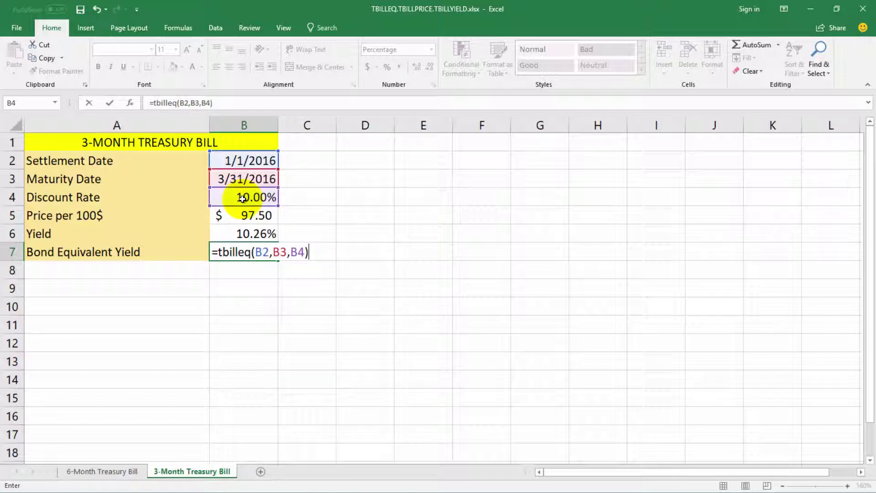
left_click(110, 103)
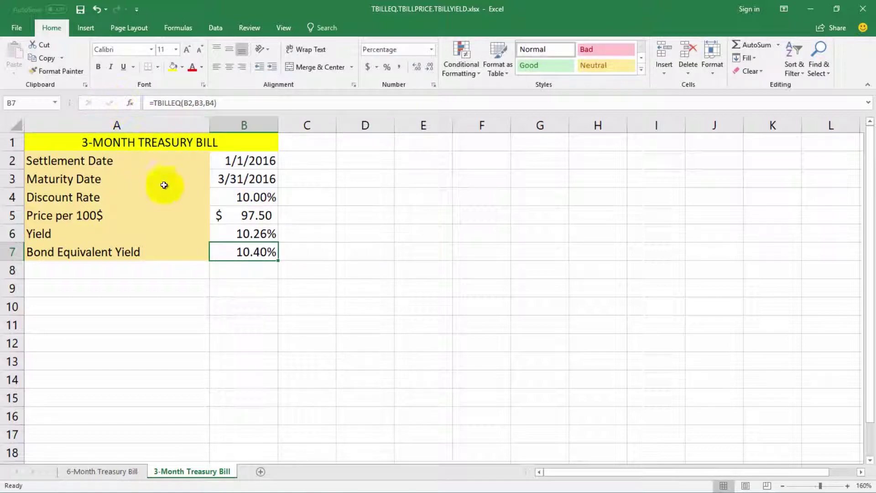